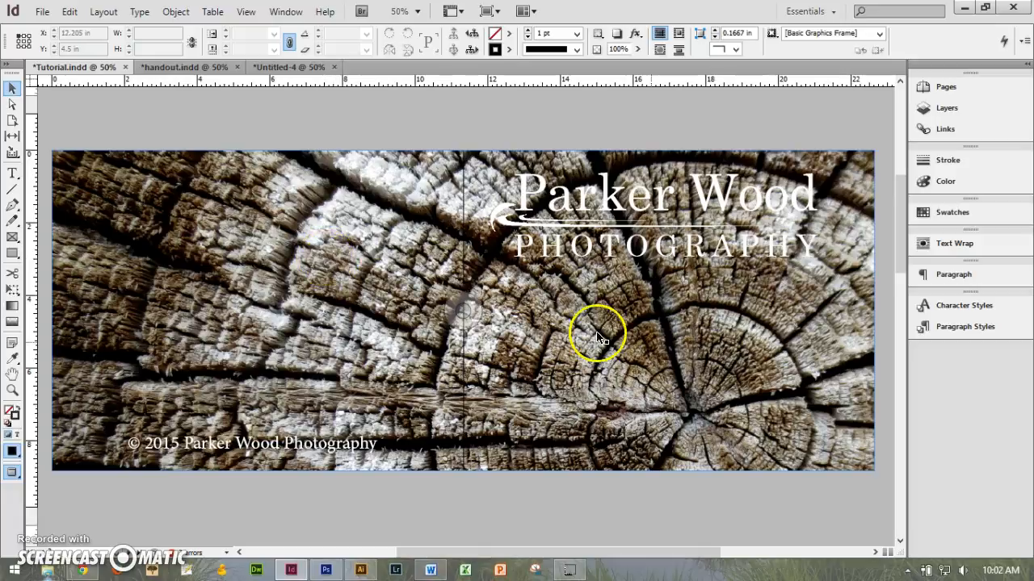
Step: Compare the sample photography cover spreads in the document and return to the tree-ring cover to check its logo's legibility
drag(896, 209, 891, 293)
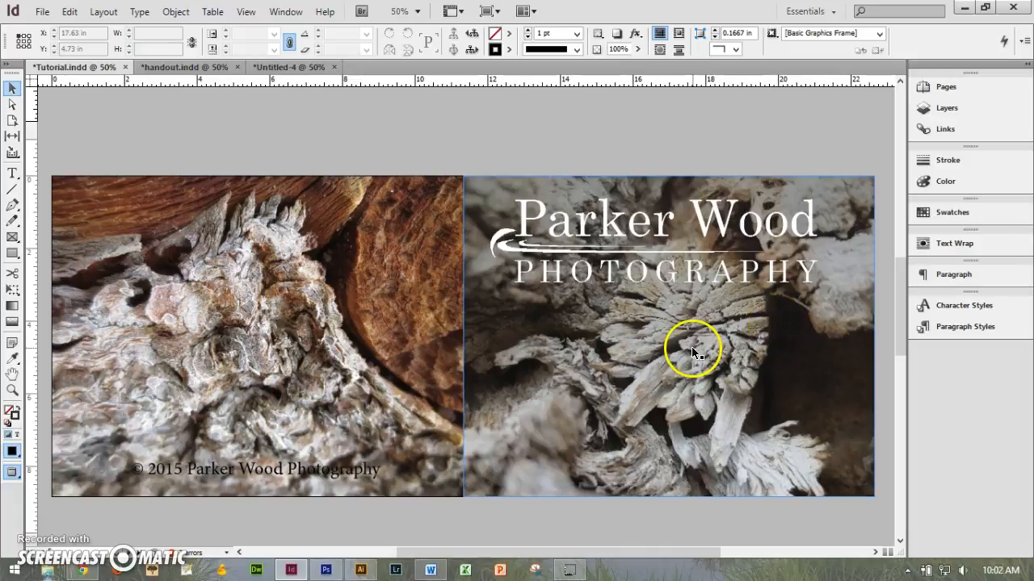
drag(896, 303, 879, 377)
click(738, 296)
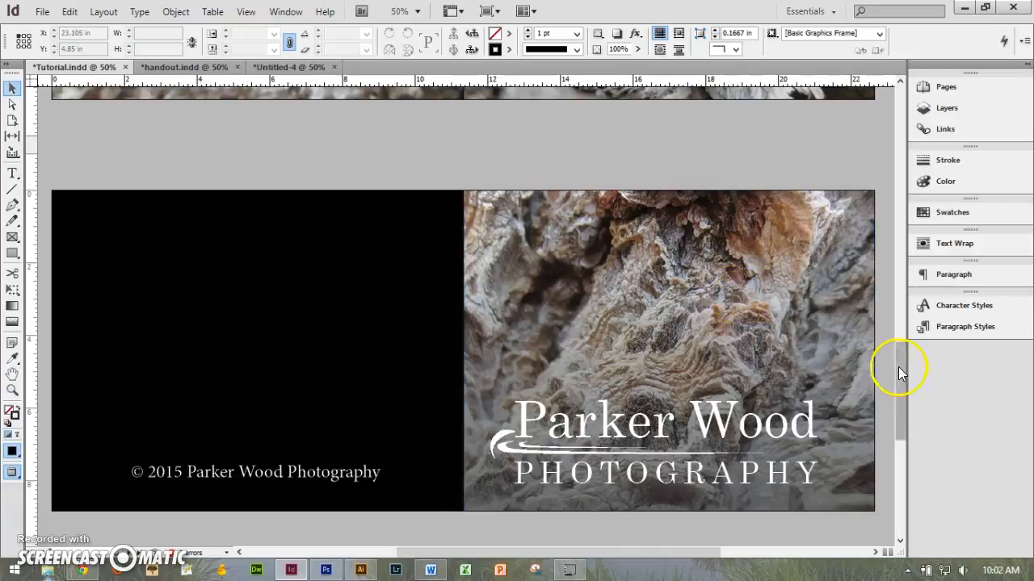
drag(901, 367, 934, 197)
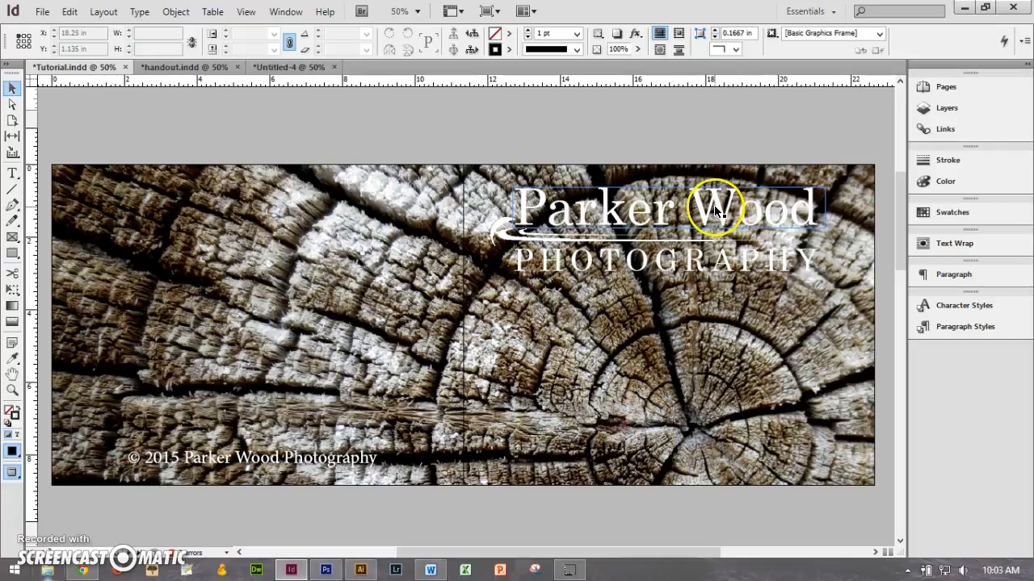
click(804, 231)
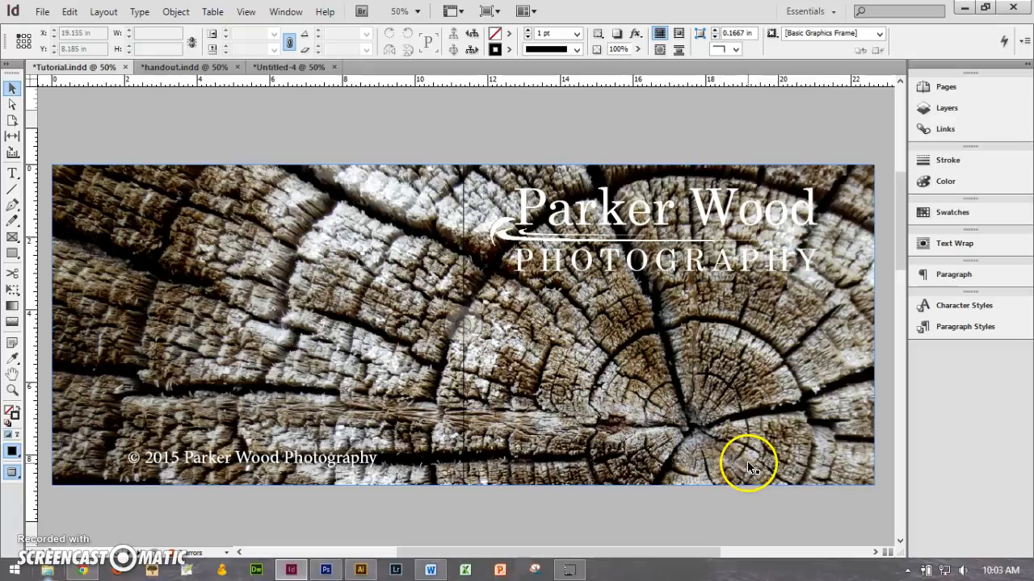
Step: Draw a rectangle 11.33 by 8.83 in over the whole front cover page and fill it with [Black]
click(10, 258)
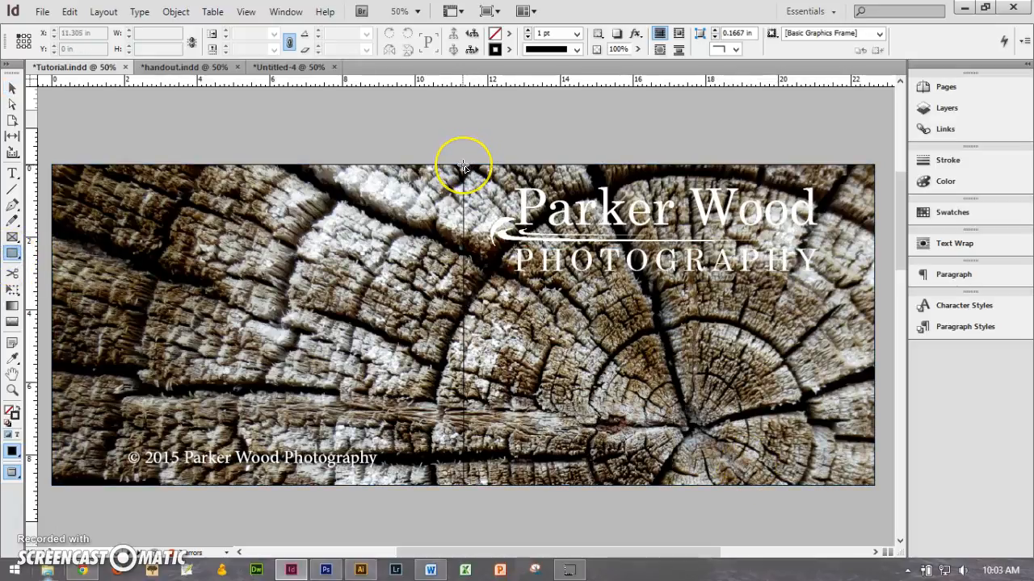
mouse_move(467, 166)
mouse_down()
mouse_move(477, 191)
mouse_move(832, 399)
mouse_move(874, 485)
mouse_up()
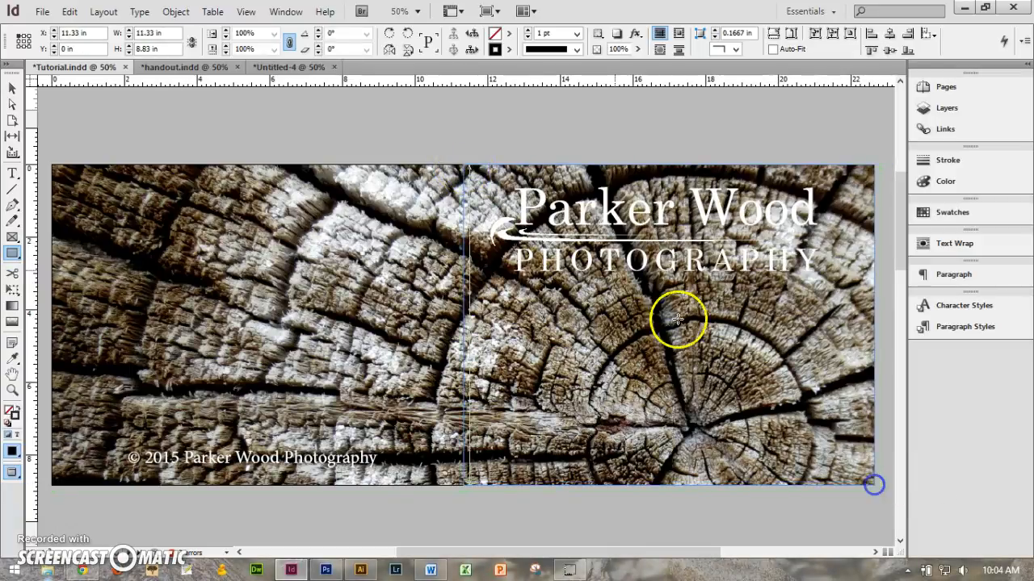
click(509, 50)
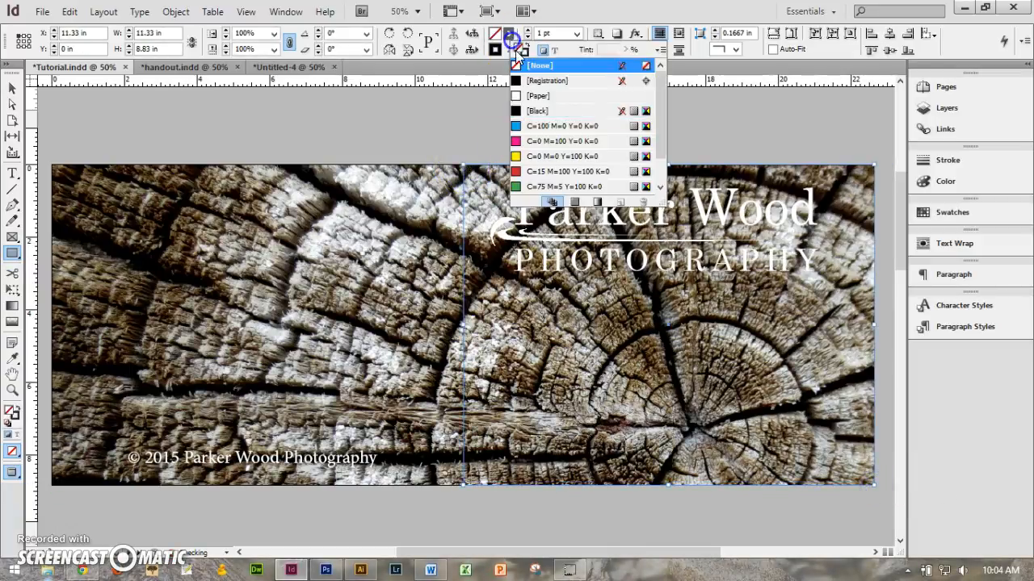
click(537, 111)
Step: Send the black rectangle backward so it sits behind the Parker Wood Photography logo text but above the photo
click(12, 87)
right_click(606, 339)
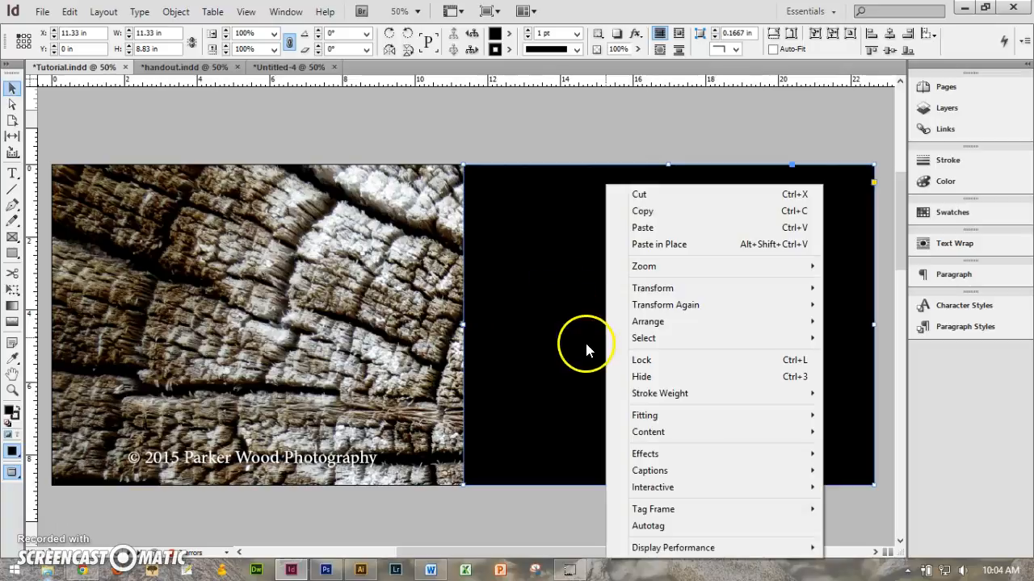
mouse_move(662, 320)
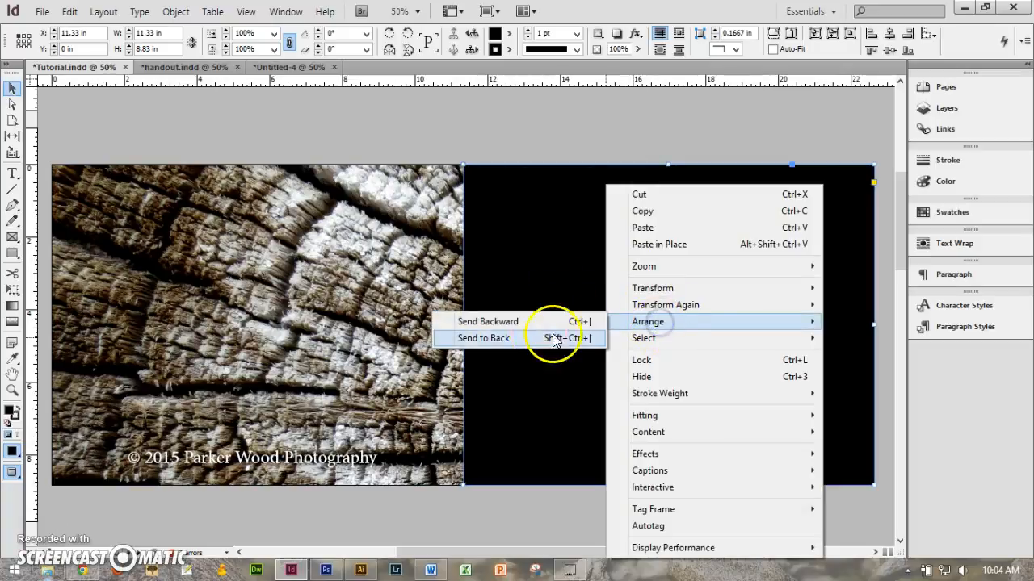
click(492, 321)
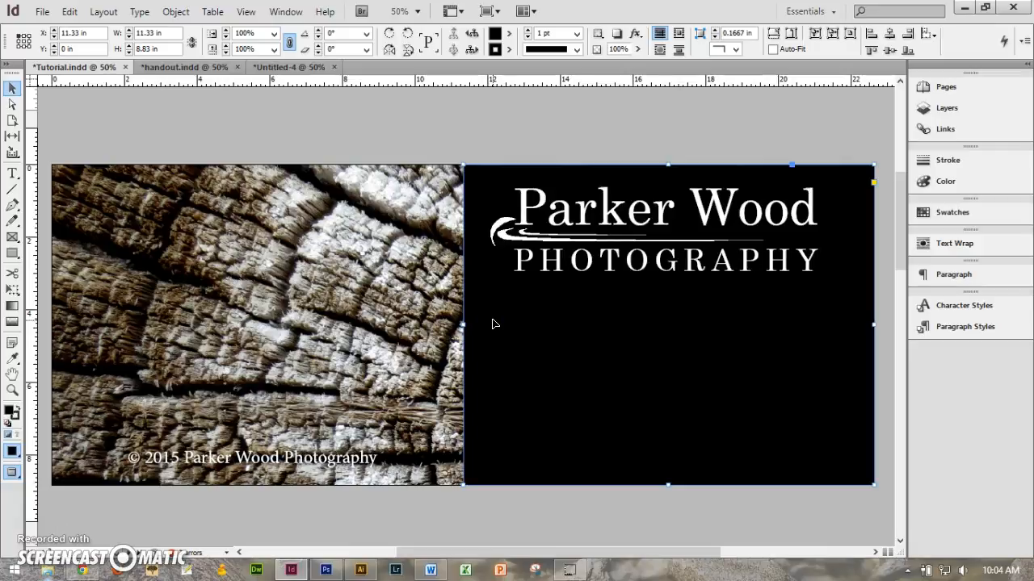
right_click(567, 332)
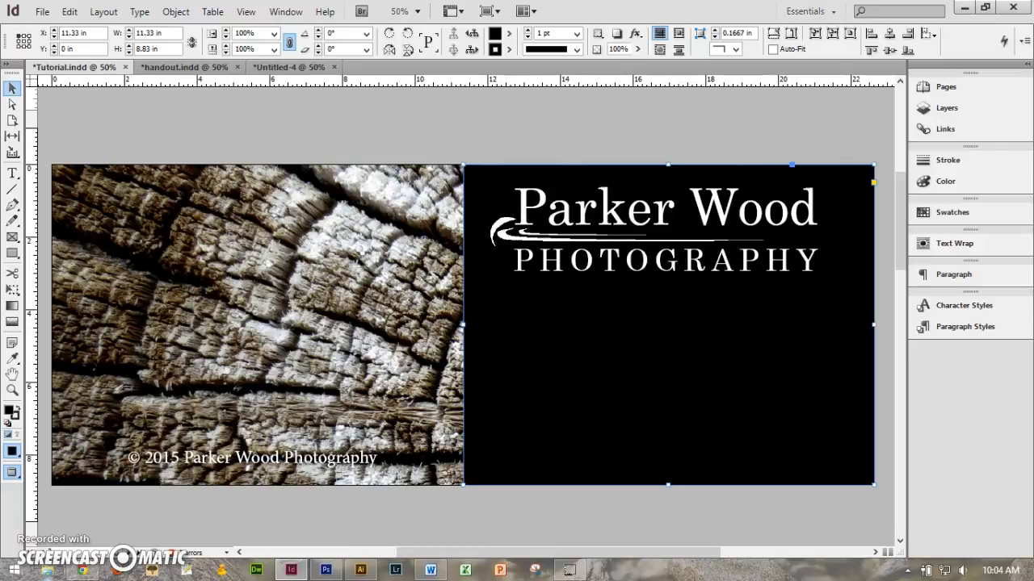
Step: Try a Gradient Feather on the black rectangle from top to bottom and from its outer edge inward, undoing each attempt
click(11, 323)
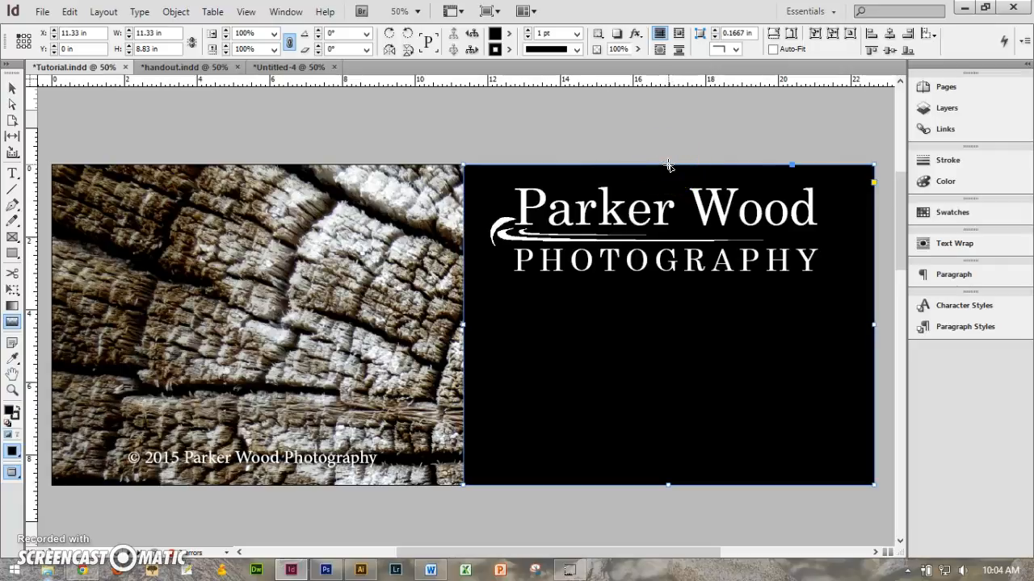
drag(669, 166, 667, 486)
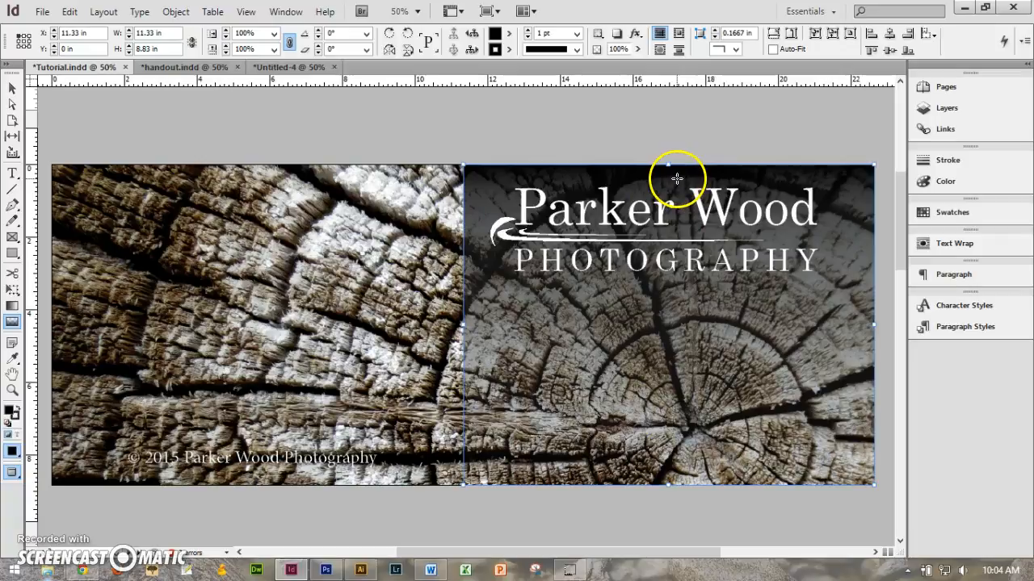
key(ctrl+z)
drag(874, 324, 697, 307)
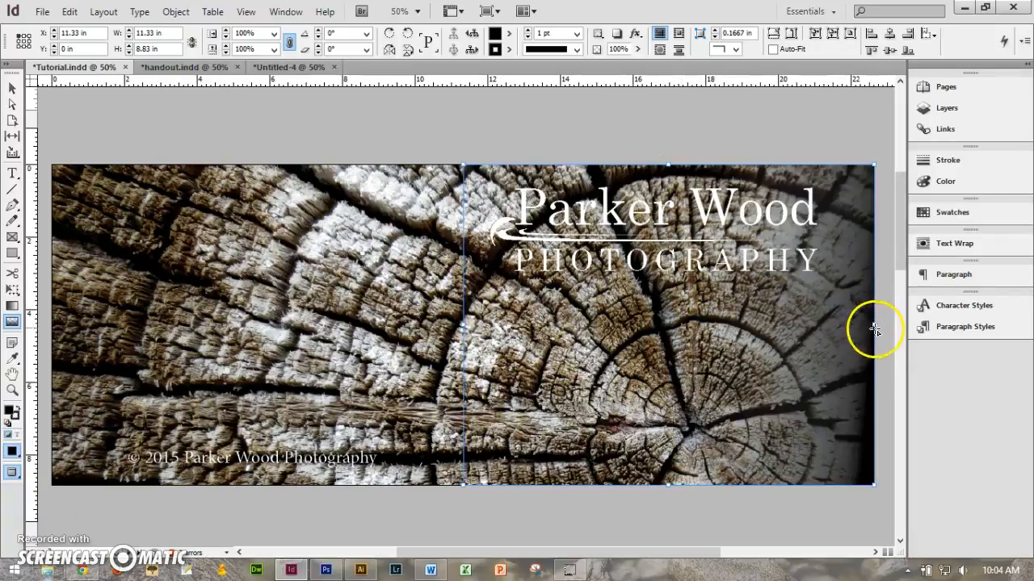
key(z)
key(ctrl+z)
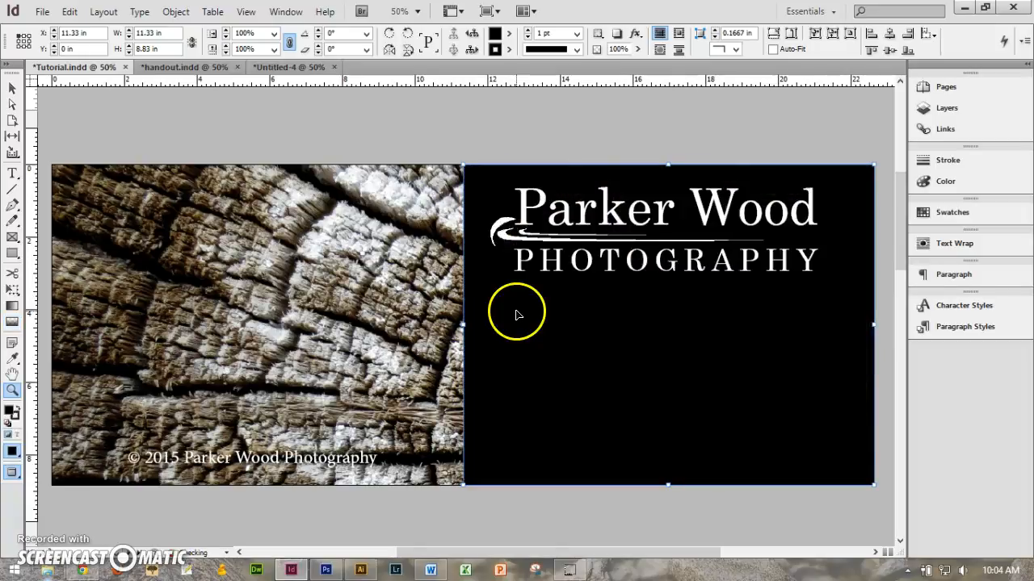
Step: Try a short diagonal Gradient Feather near the middle of the black rectangle and undo it
click(12, 321)
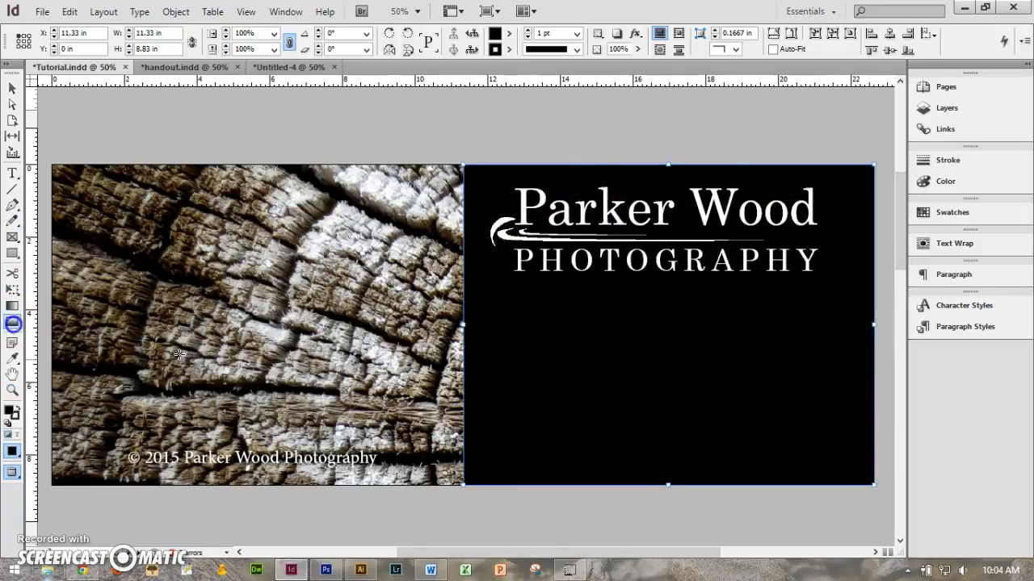
drag(593, 353, 646, 314)
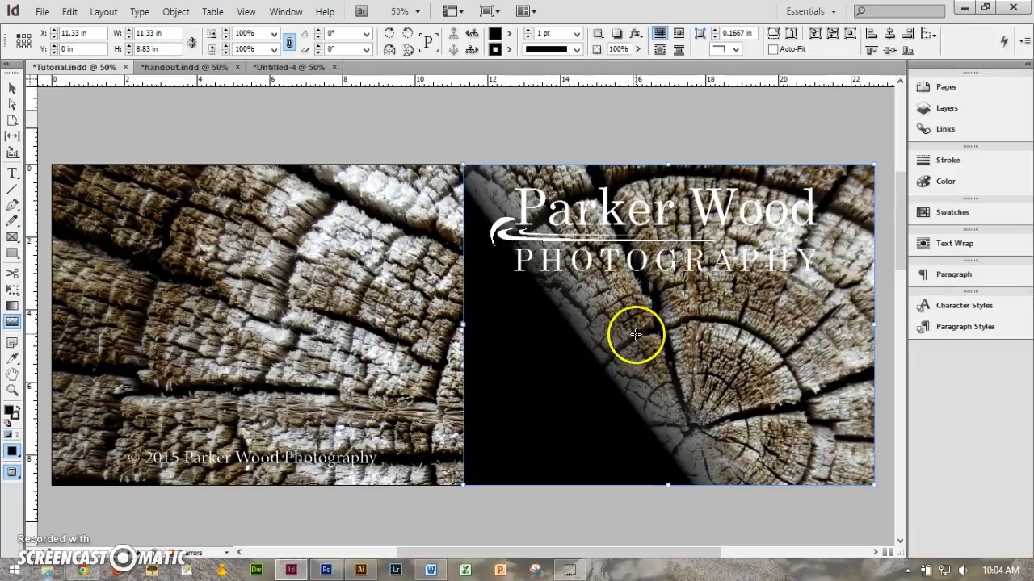
key(ctrl+z)
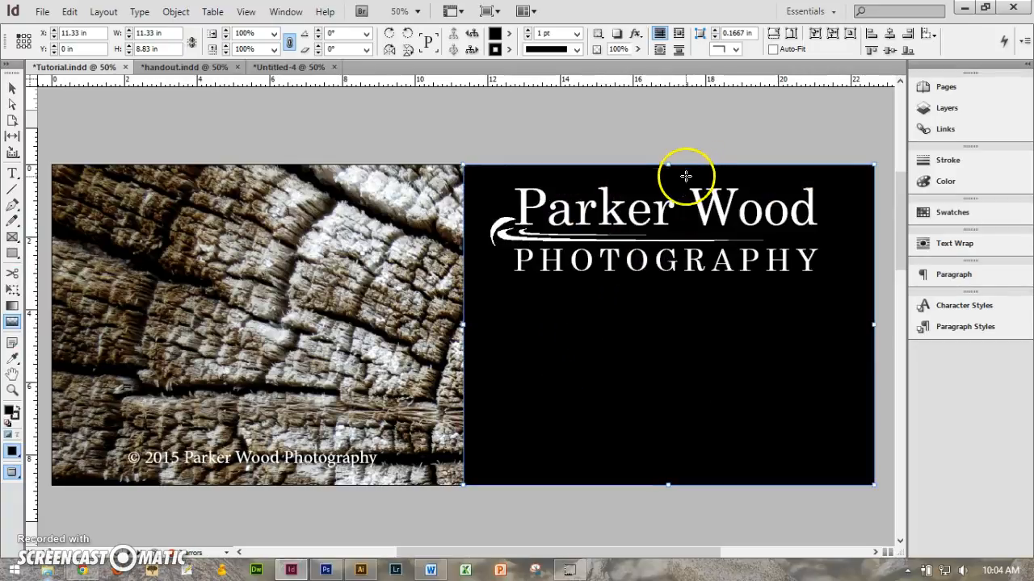
Step: Apply a Gradient Feather to the black rectangle from its top edge to its bottom edge and set its opacity to 48%
drag(665, 165, 667, 488)
click(11, 89)
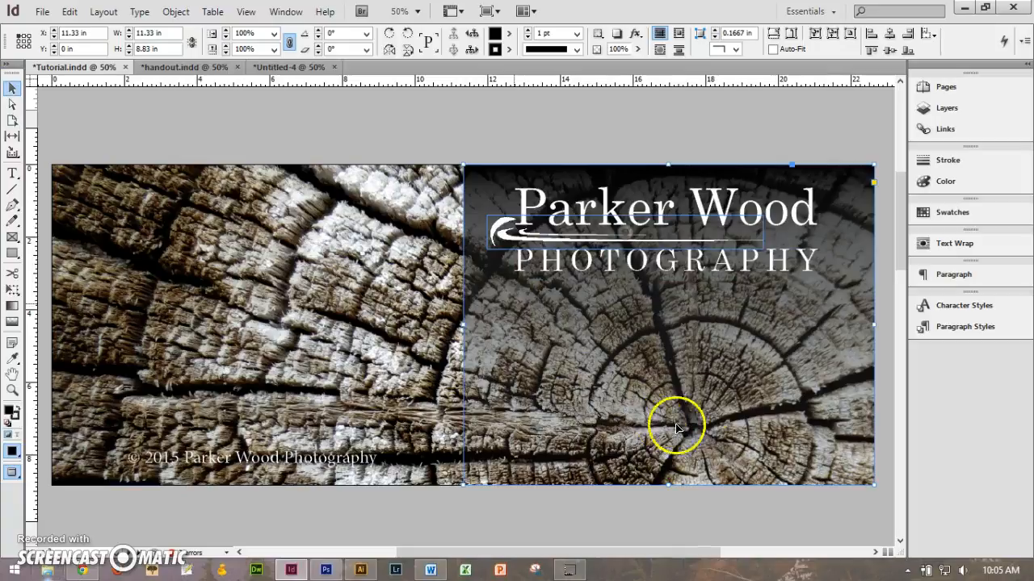
click(600, 350)
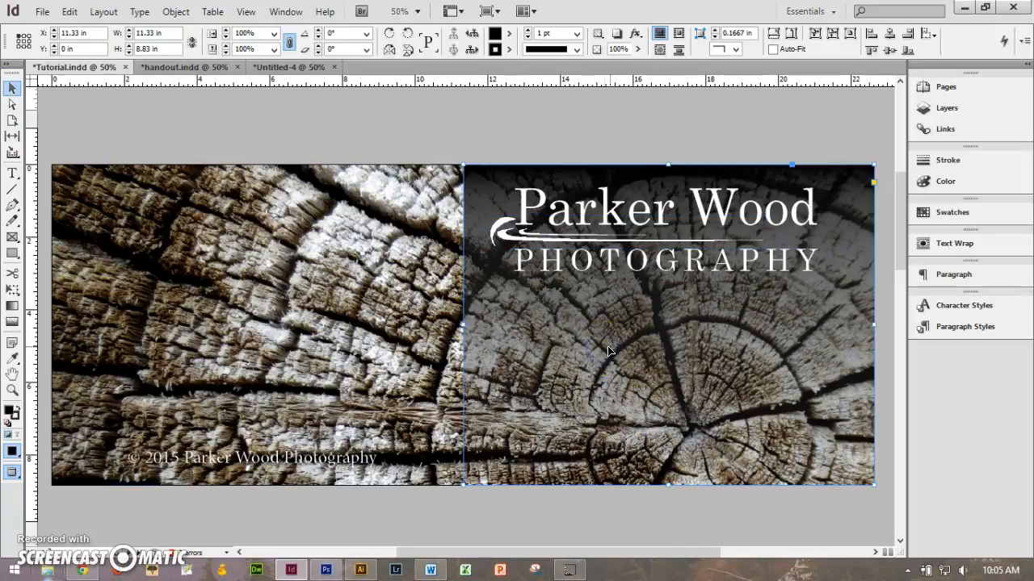
click(638, 49)
drag(637, 63, 598, 70)
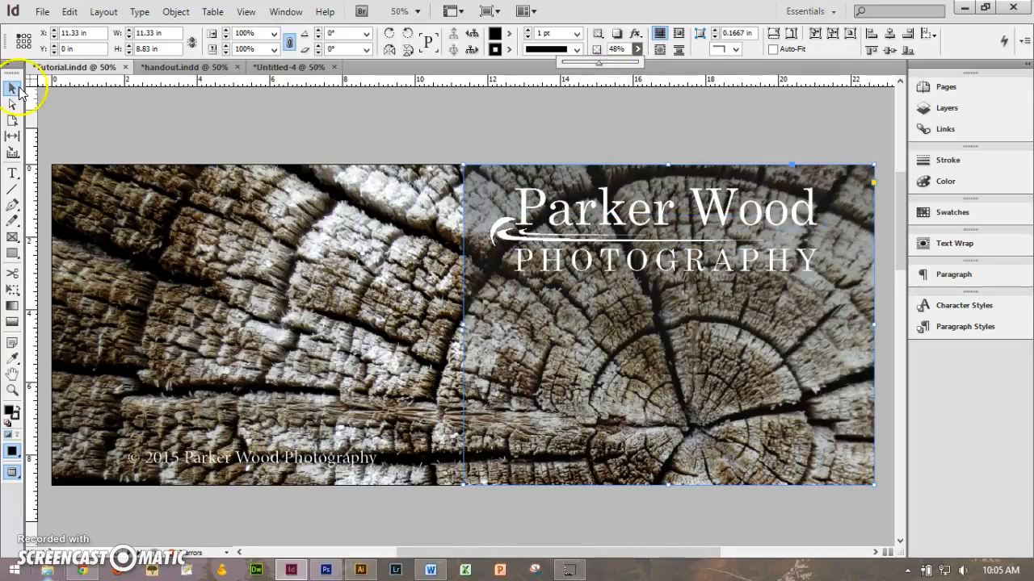
click(19, 92)
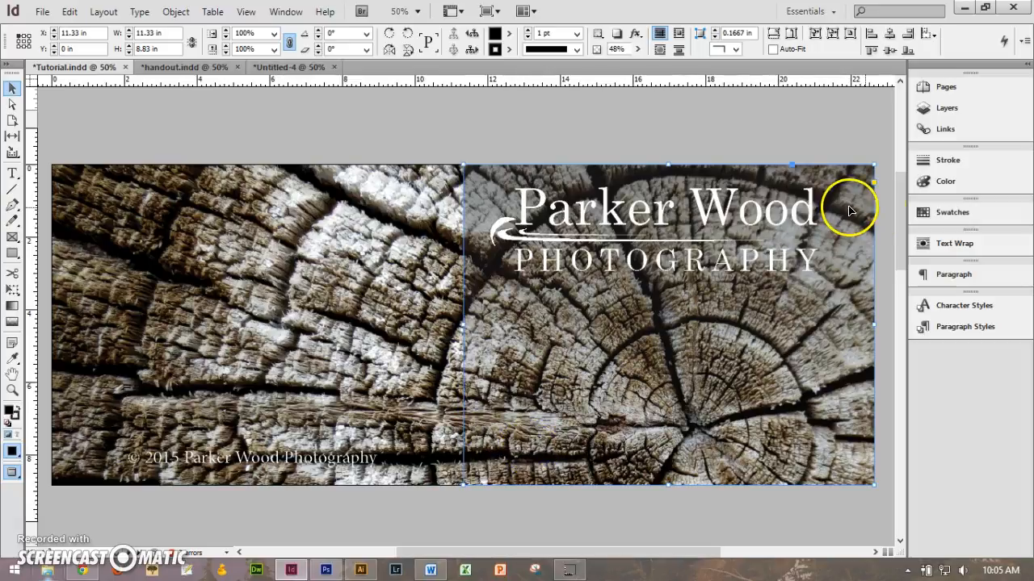
Step: Shorten the feathered rectangle from its lower edge to 4.125 in high, raise its opacity to darken the logo area, and deselect it
drag(669, 484, 682, 315)
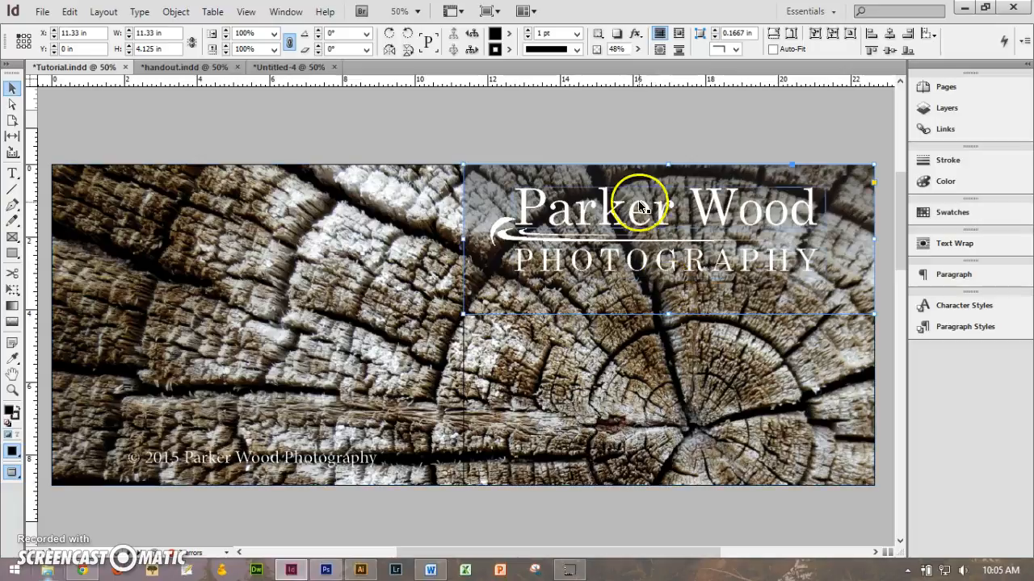
click(637, 49)
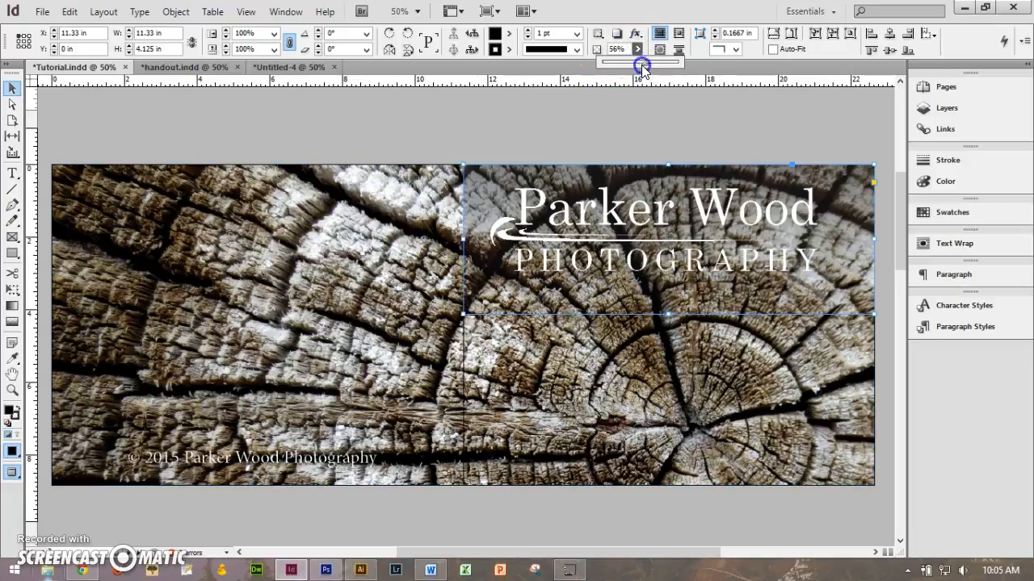
drag(640, 66, 659, 63)
click(841, 129)
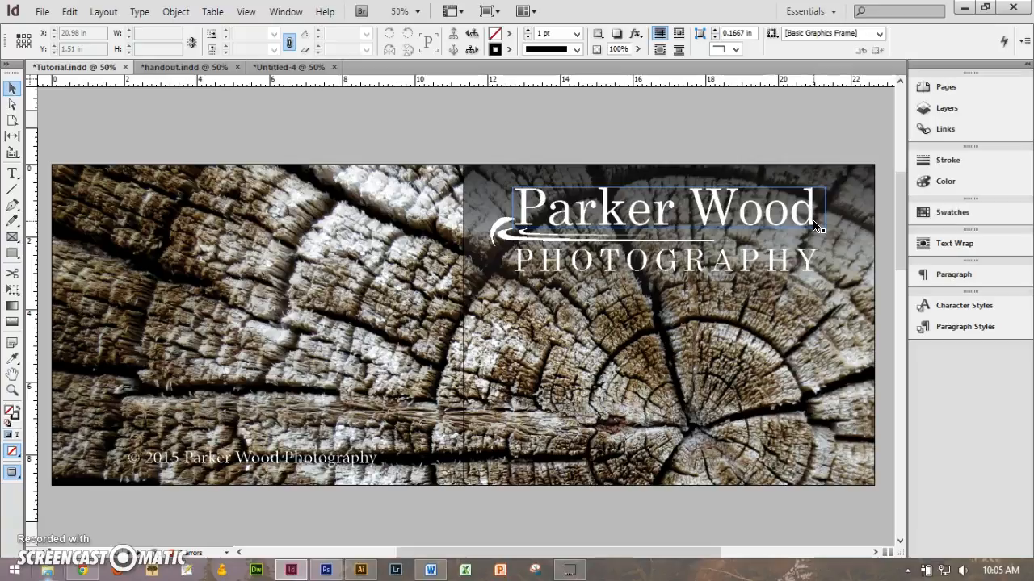
click(787, 194)
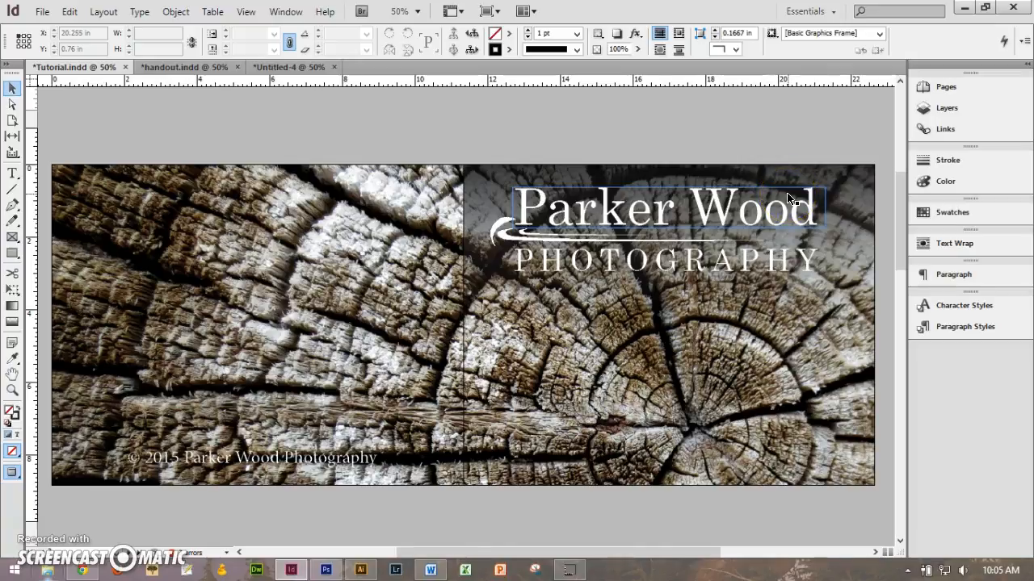